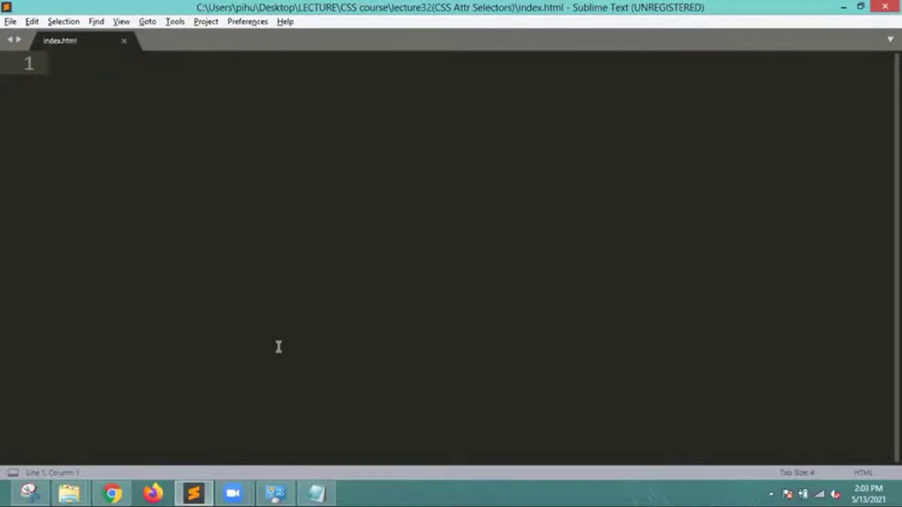
type("<ht")
Step: Expand the HTML boilerplate, title it 'lecture 32 Attribute Selectore', and save index.html
key("Tab")
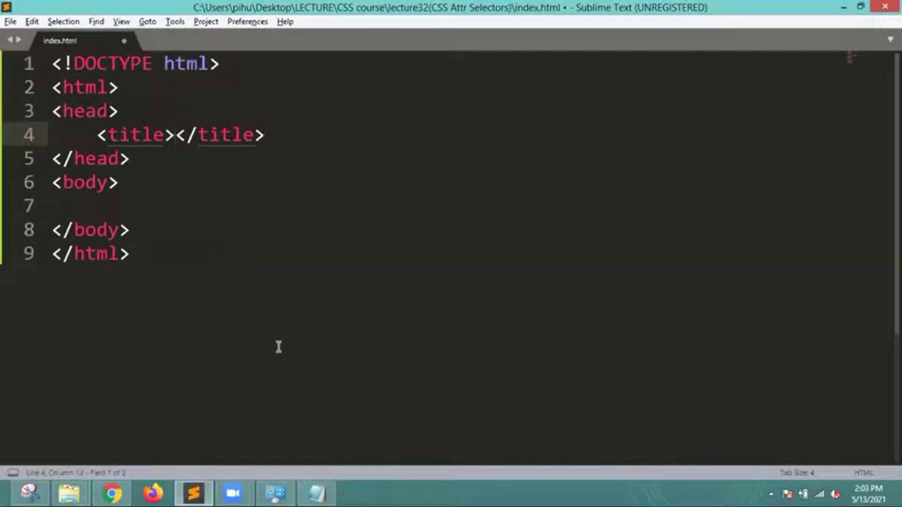
type("lecture ")
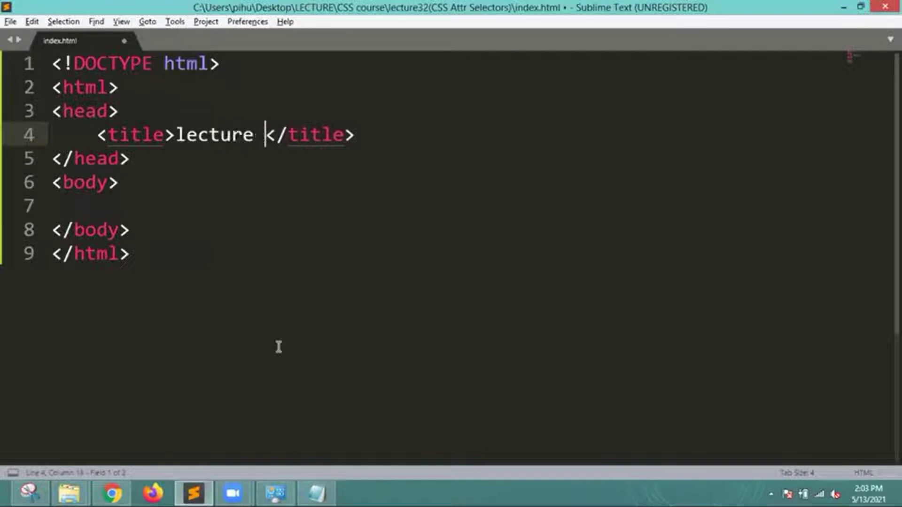
type("3")
key("BackSpace")
type("4")
key("BackSpace")
type("32 Attribute Selectore")
key("ctrl+s")
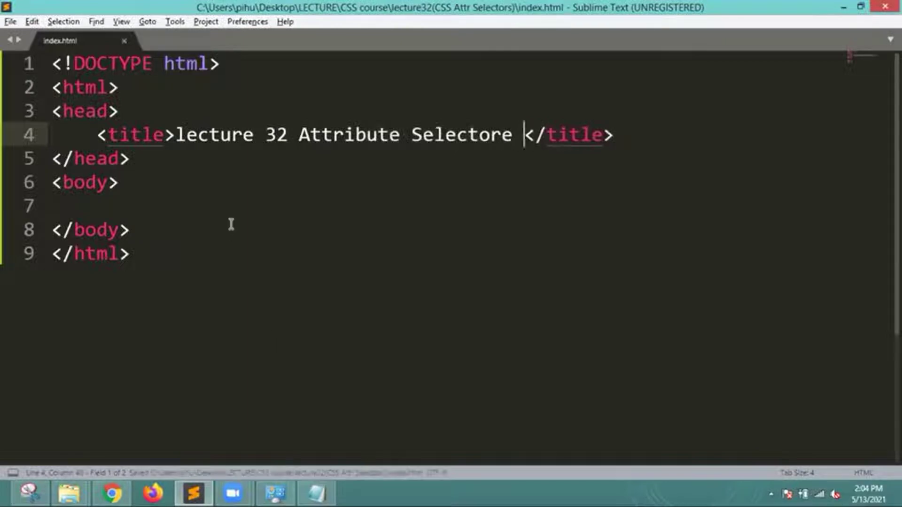
Step: Add a Google link, <a href="#">Google</a>, inside the body
left_click(169, 182)
key("Return")
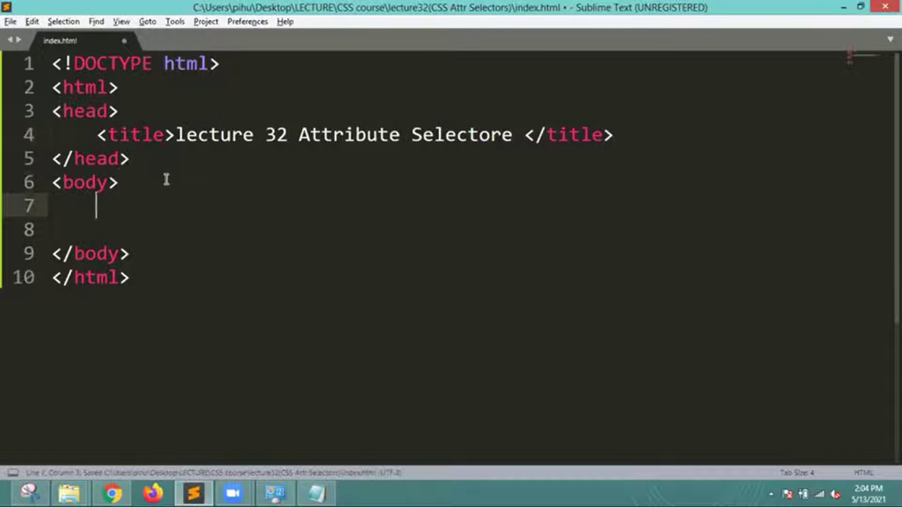
type("<a")
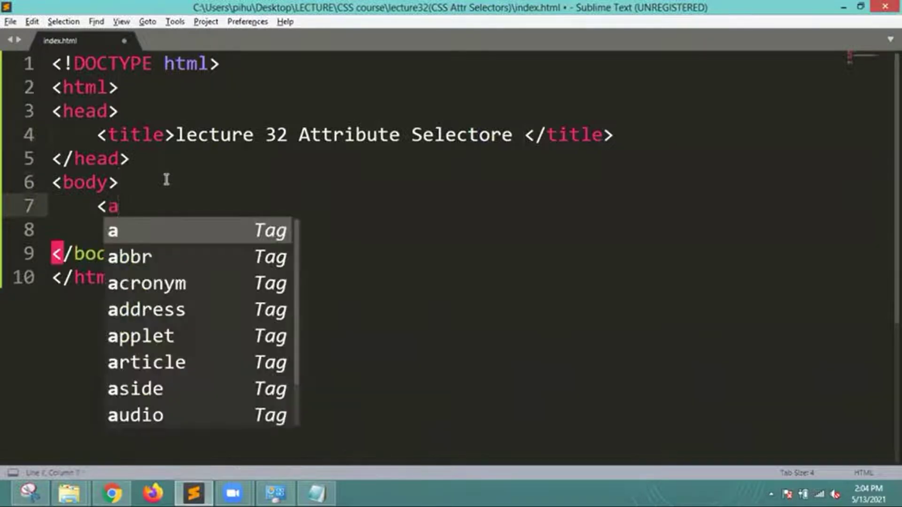
key("Tab")
type("#")
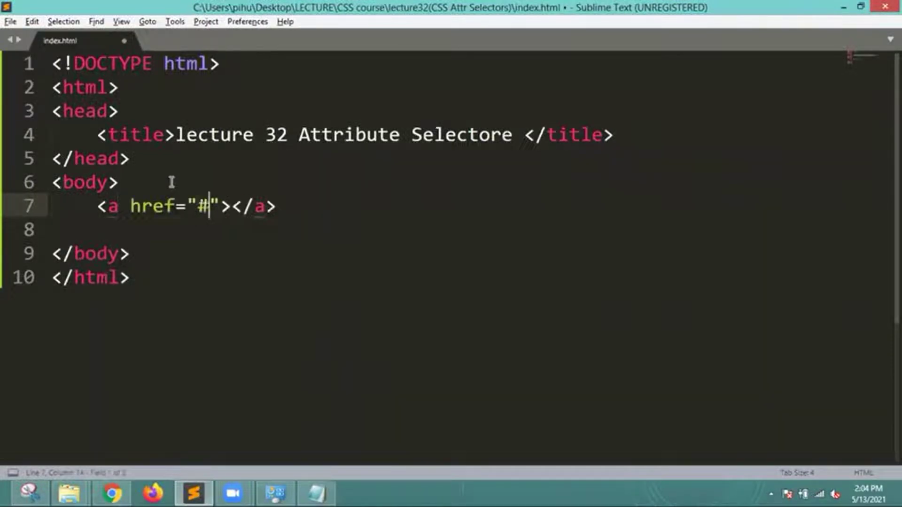
key("Tab")
type("Google")
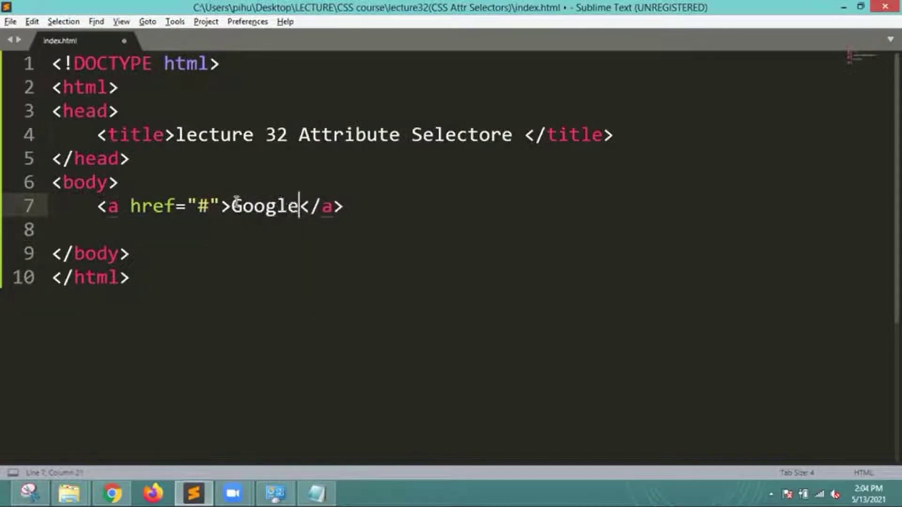
key("End")
Step: Add a Microsoft link with target="_blank" below the Google link and save
key("Return")
key("Return")
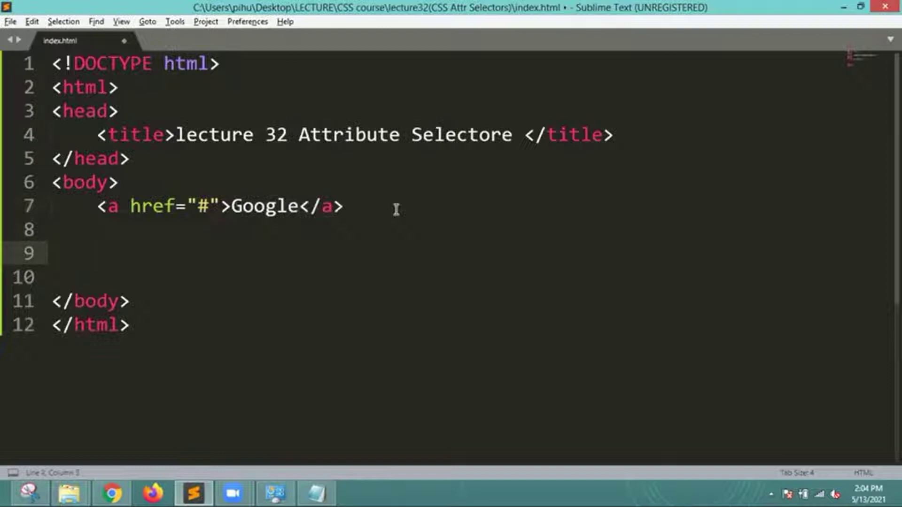
type("<a")
key("Tab")
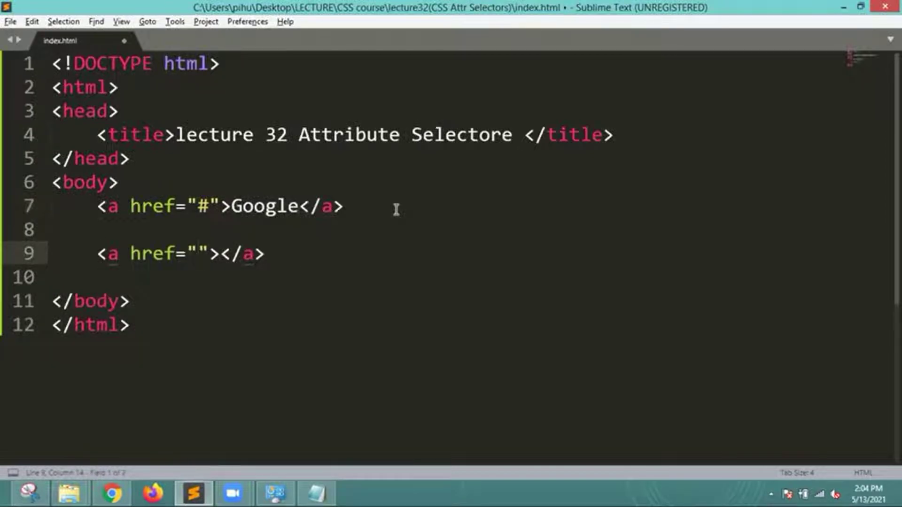
type("#")
left_click(218, 255)
type("tar")
key("Tab")
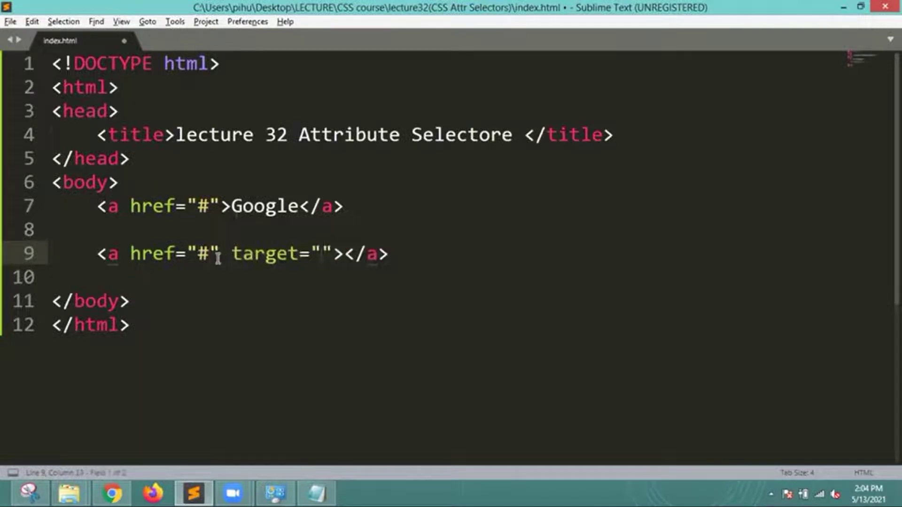
type("_blank")
key("ctrl+s")
left_click(409, 254)
type("Mi")
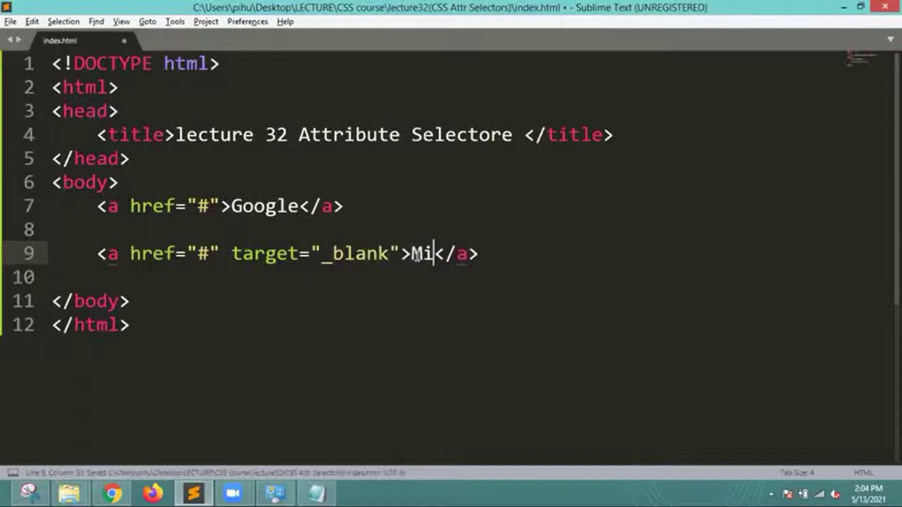
type("crosoft")
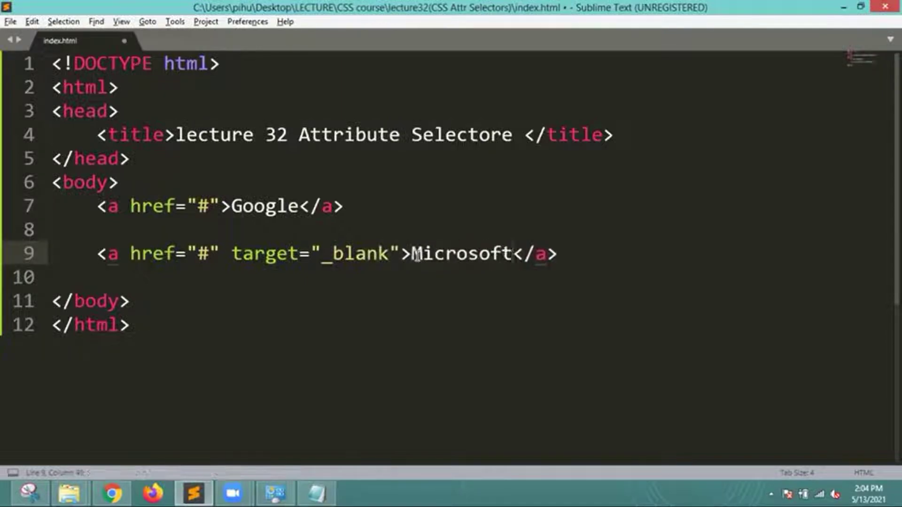
key("ctrl+s")
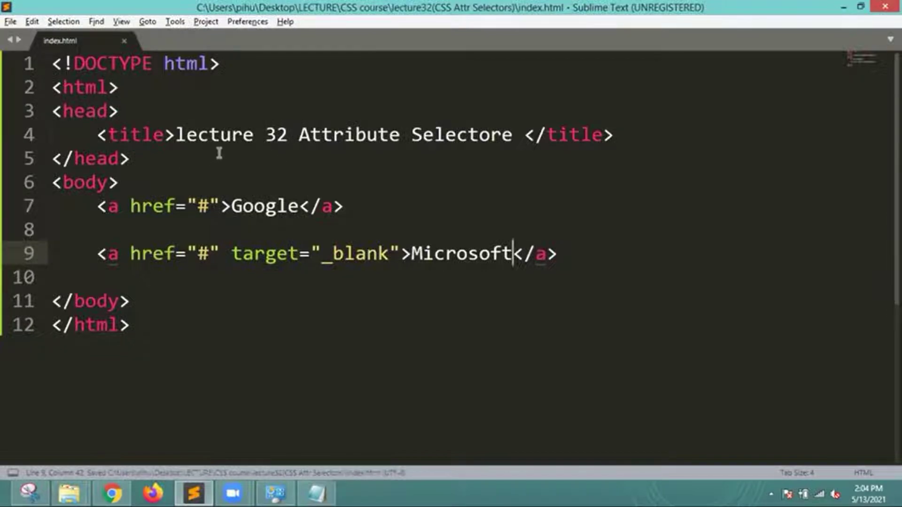
triple_click(231, 256)
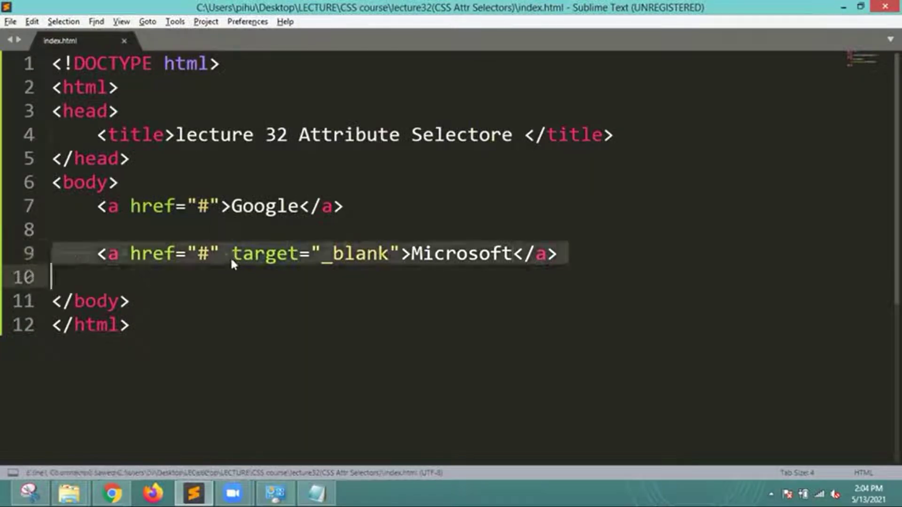
Step: Add a text/css style block inside the head section
left_click(54, 157)
key("Return")
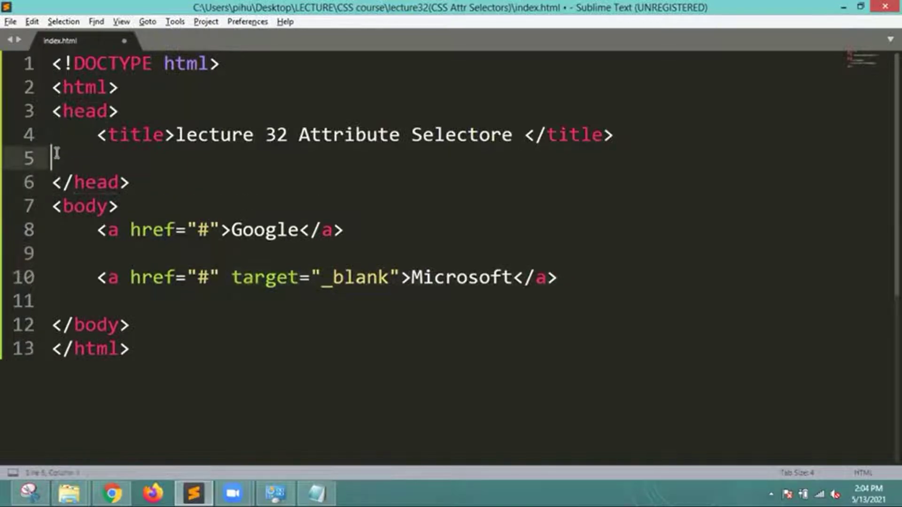
type("<st")
key("Down")
key("Tab")
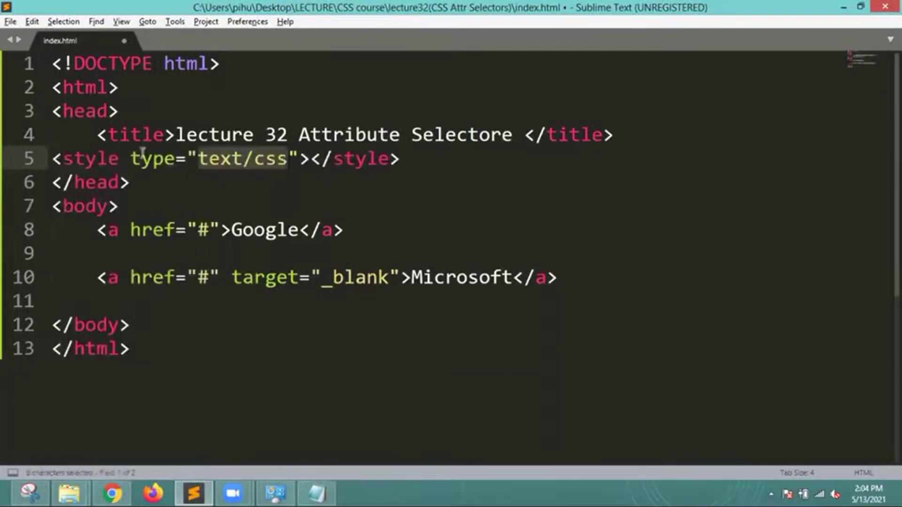
left_click(303, 159)
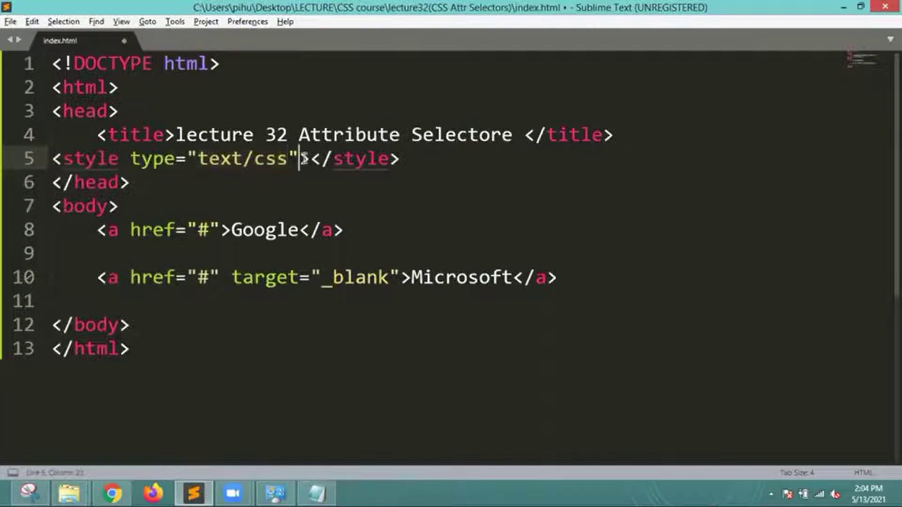
key("Right")
key("Return")
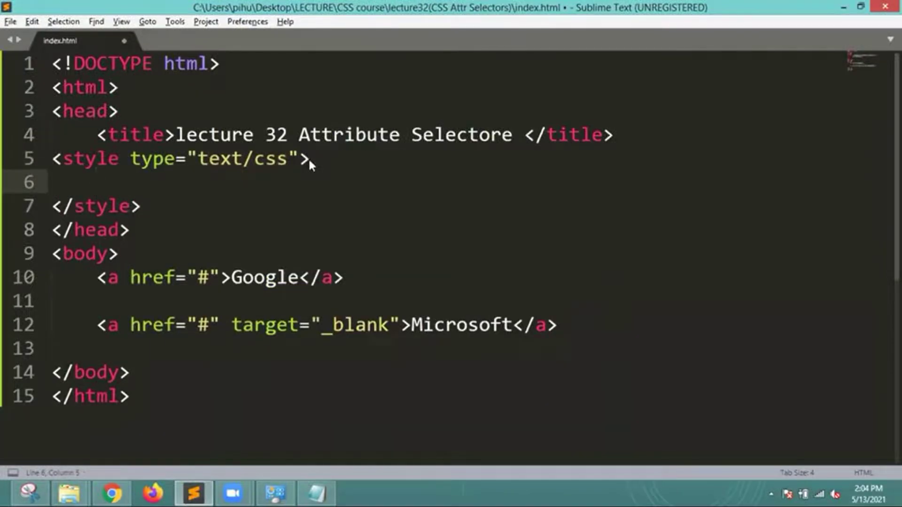
type("a")
type("[tar")
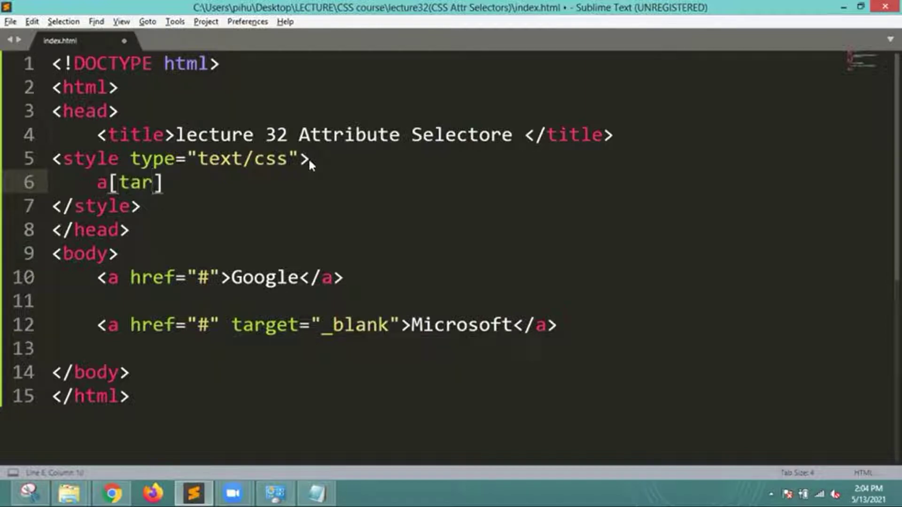
type("ge")
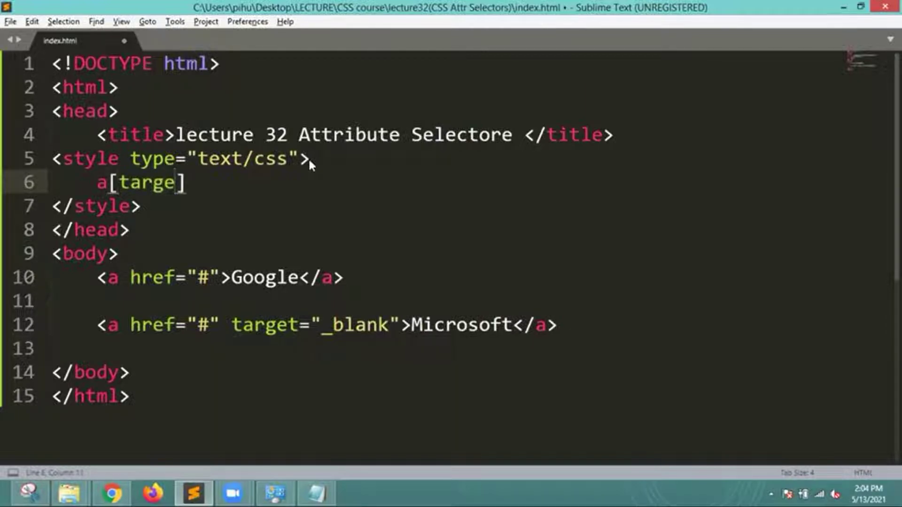
type("t=")
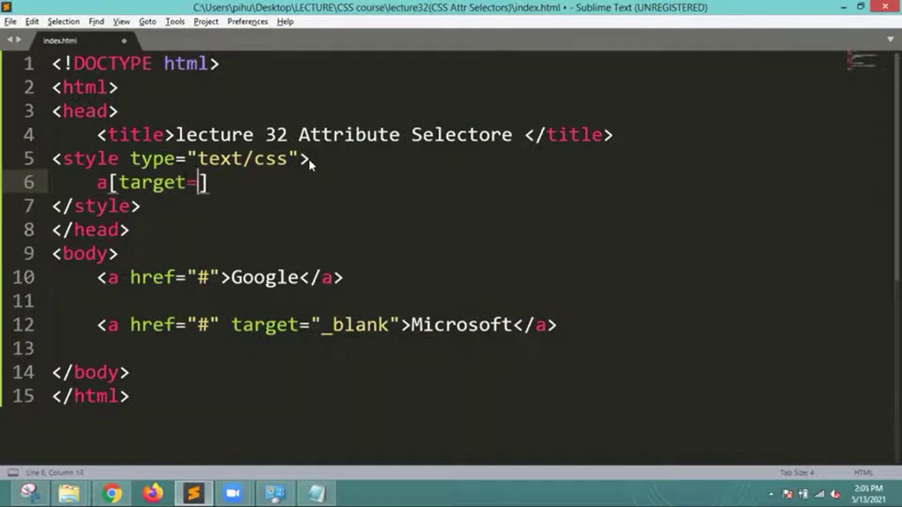
type("\"")
type("_blank")
Step: Write a[target="_blank"]{ color: purple; }, save, and reload the page in Chrome
left_click(301, 184)
type("{")
key("Return")
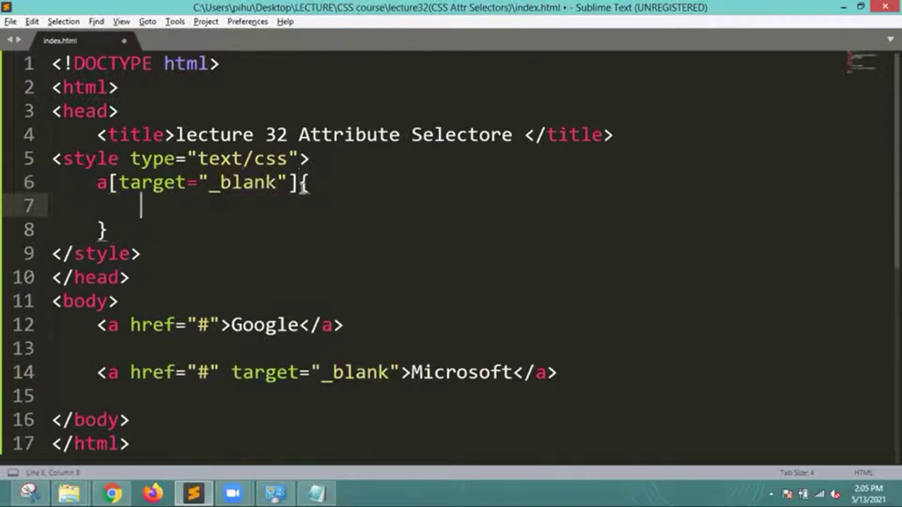
type("co")
key("Tab")
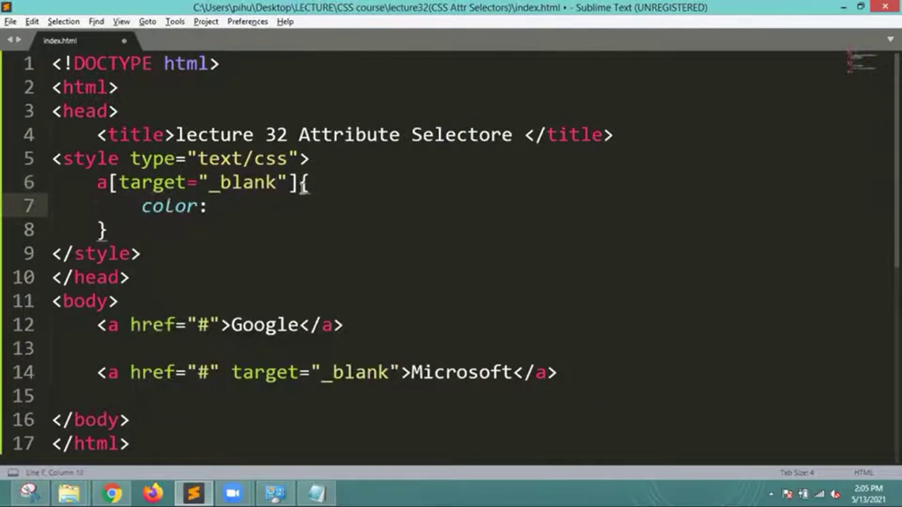
type("purple;")
key("ctrl+s")
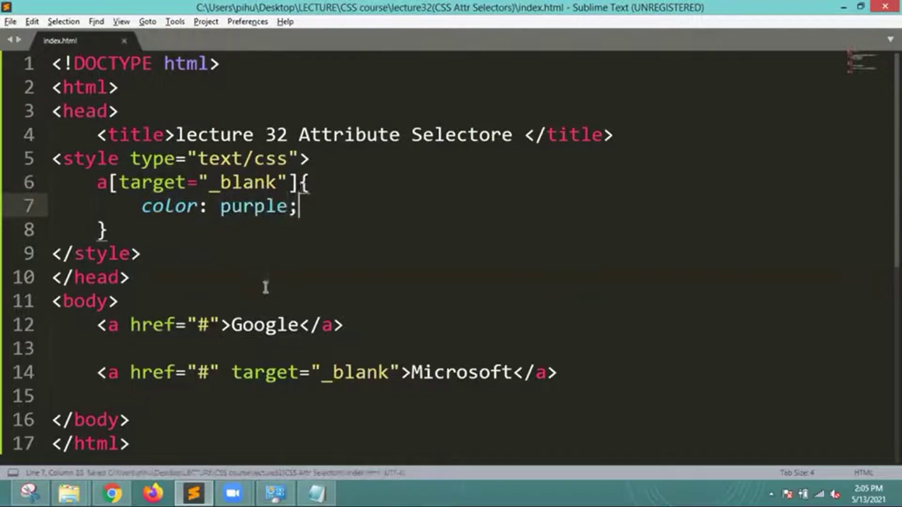
left_click(112, 493)
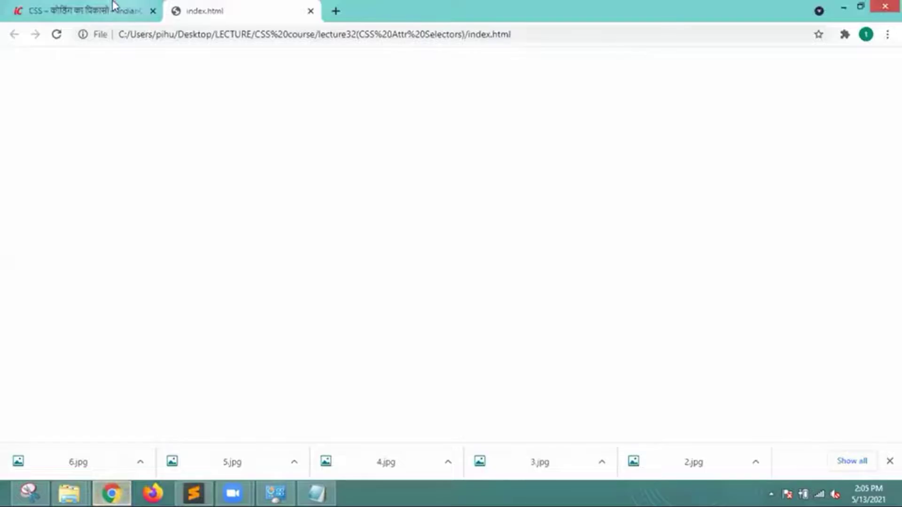
left_click(57, 35)
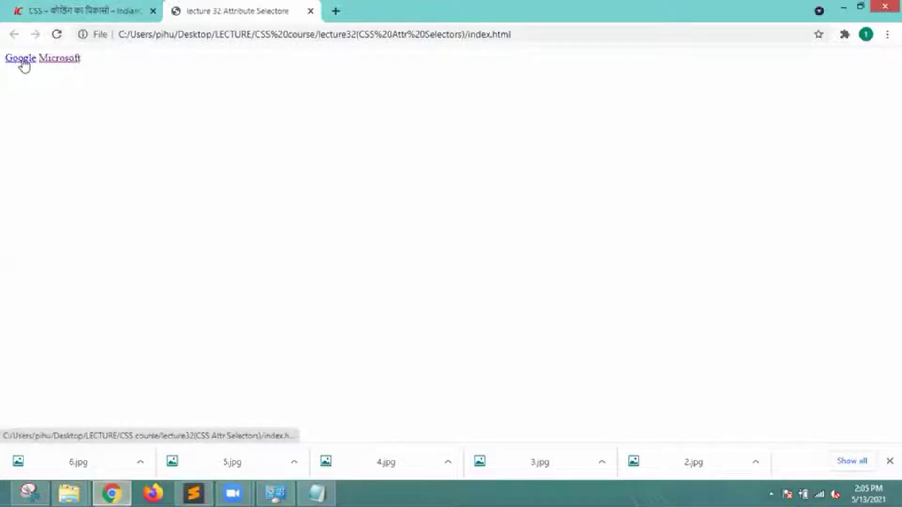
Step: Change the _blank rule's colour from purple to red, save, and dismiss the license prompt
left_click(194, 493)
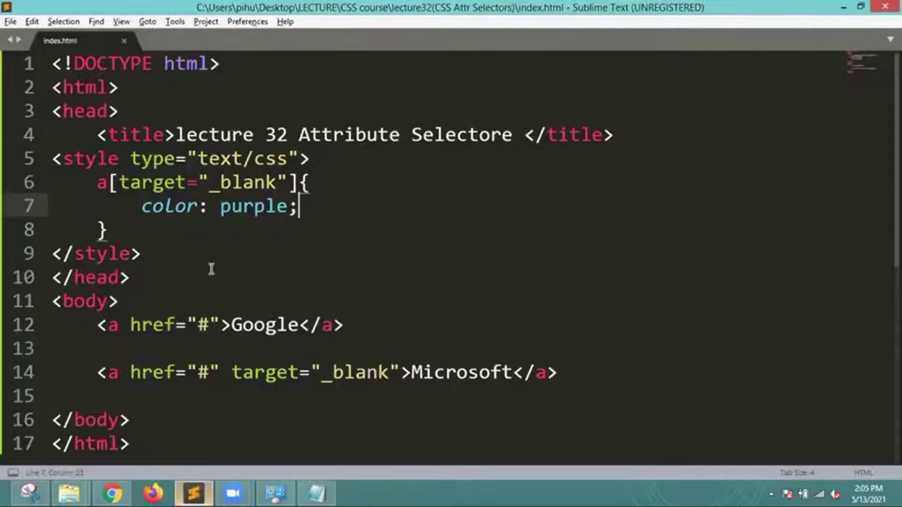
left_click_drag(290, 205, 227, 207)
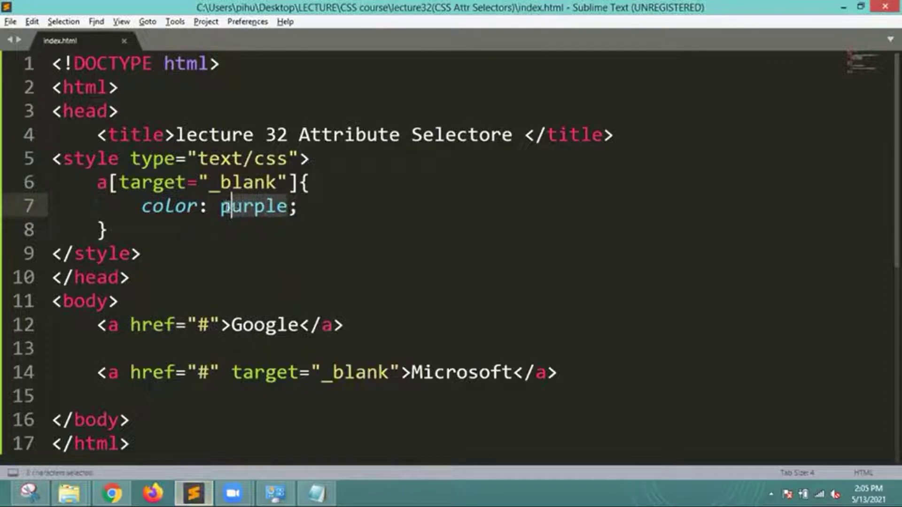
type("res")
key("BackSpace")
key("BackSpace")
key("BackSpace")
key("BackSpace")
type("red")
key("ctrl+s")
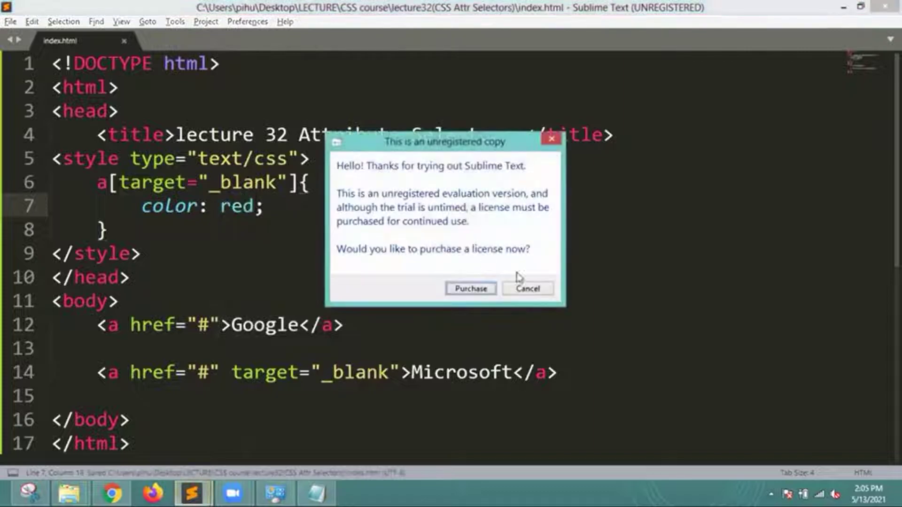
left_click(527, 288)
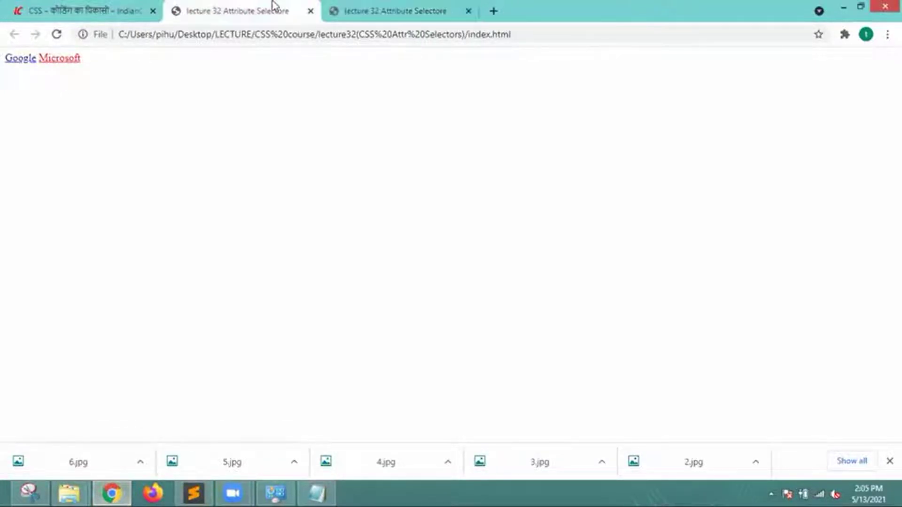
Step: Open the red Microsoft link in a new Chrome tab, then return to Sublime Text
left_click(56, 63)
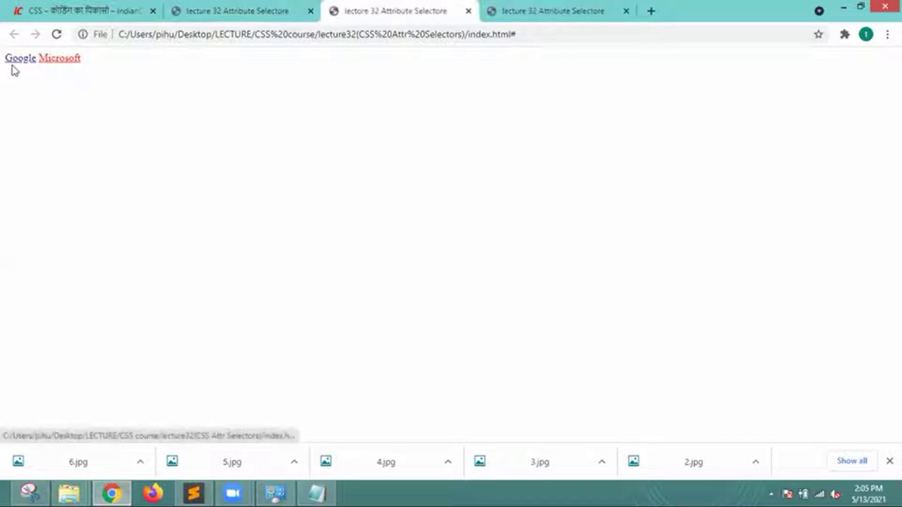
left_click_drag(37, 58, 6, 57)
left_click(195, 492)
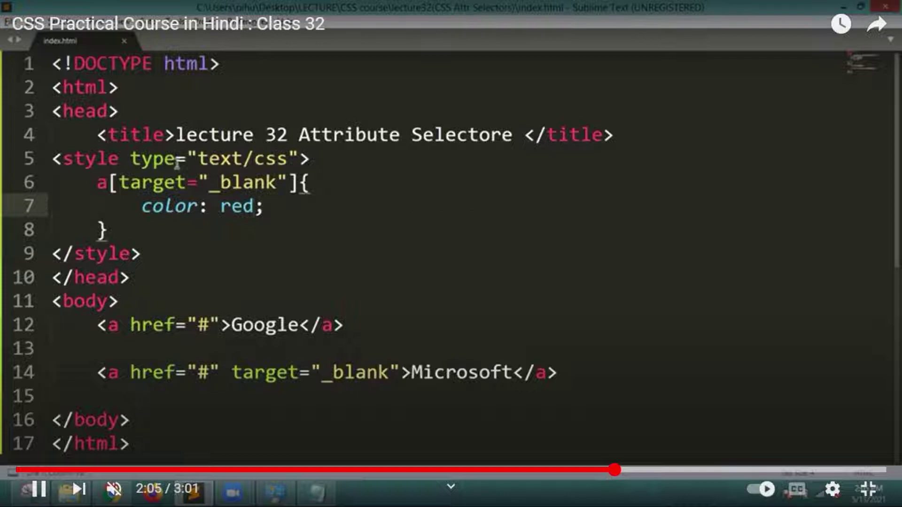
Step: Type the note element[attribute="value"] on a new line after <style>
left_click(319, 162)
key("Return")
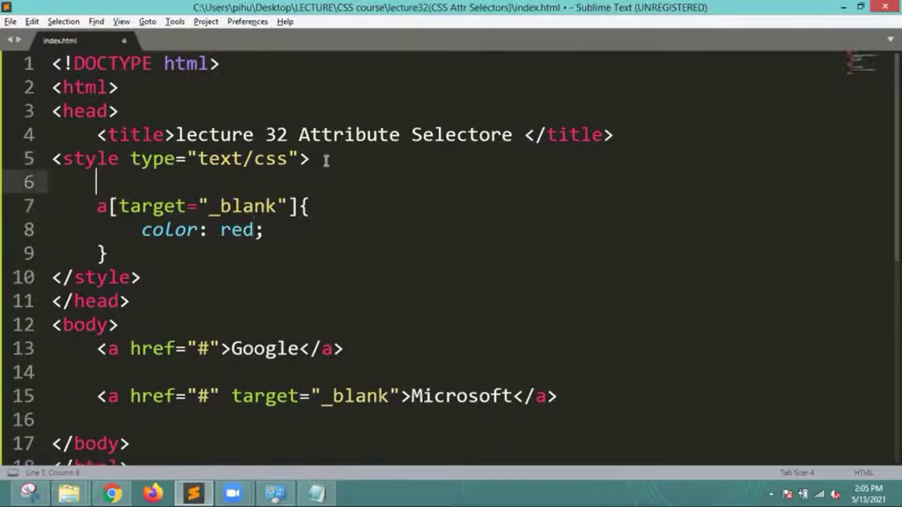
type("s")
key("BackSpace")
type("element")
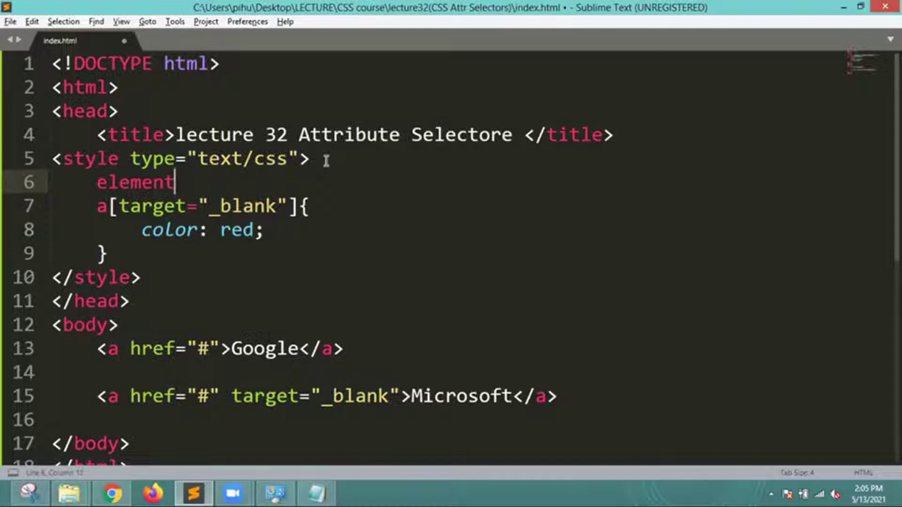
type("[attribute")
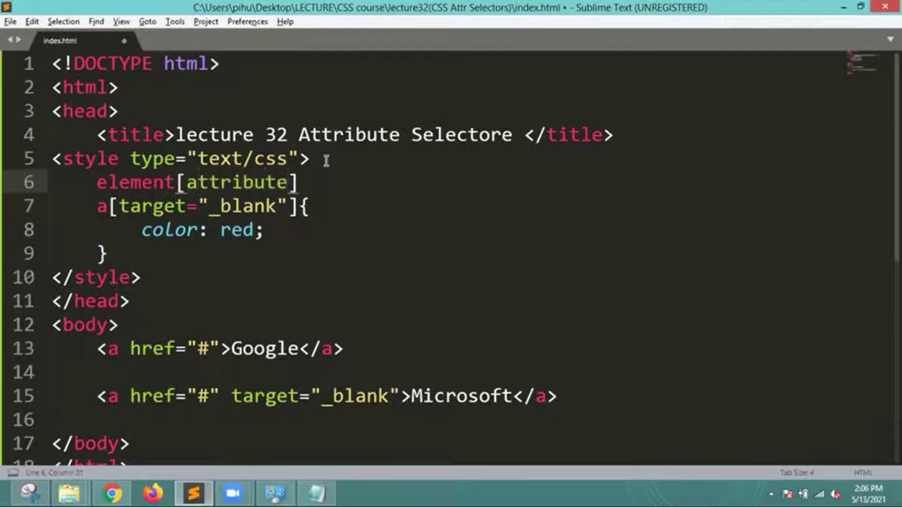
type("=\"value")
Step: Save, then select and cut the element[attribute="value"] line
triple_click(316, 182)
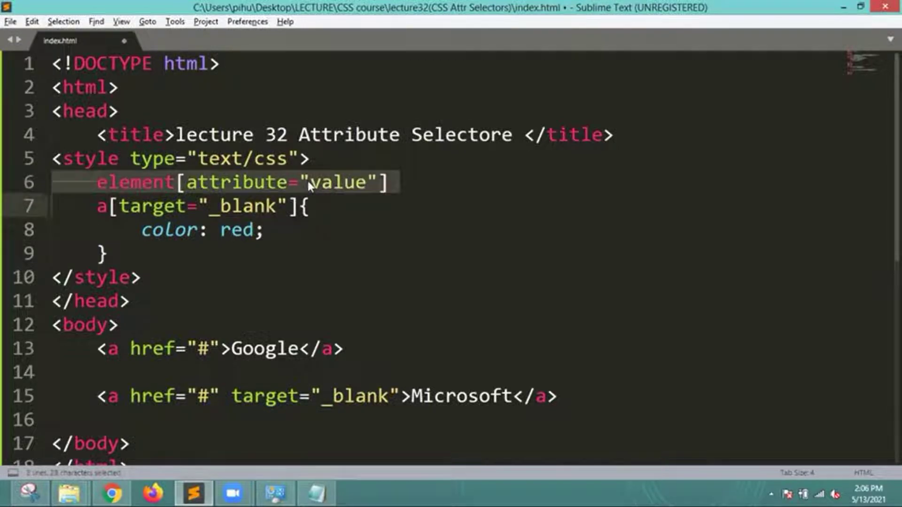
key("ctrl+s")
left_click(420, 181)
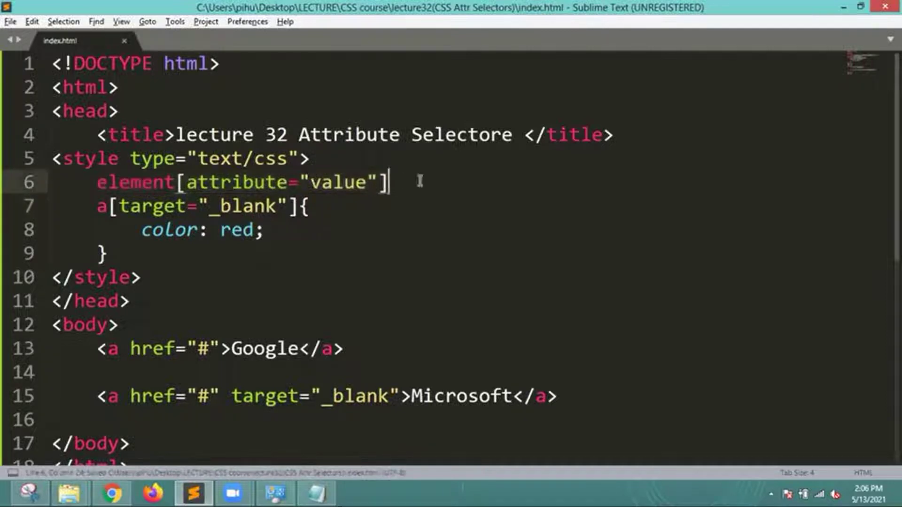
left_click_drag(419, 181, 44, 180)
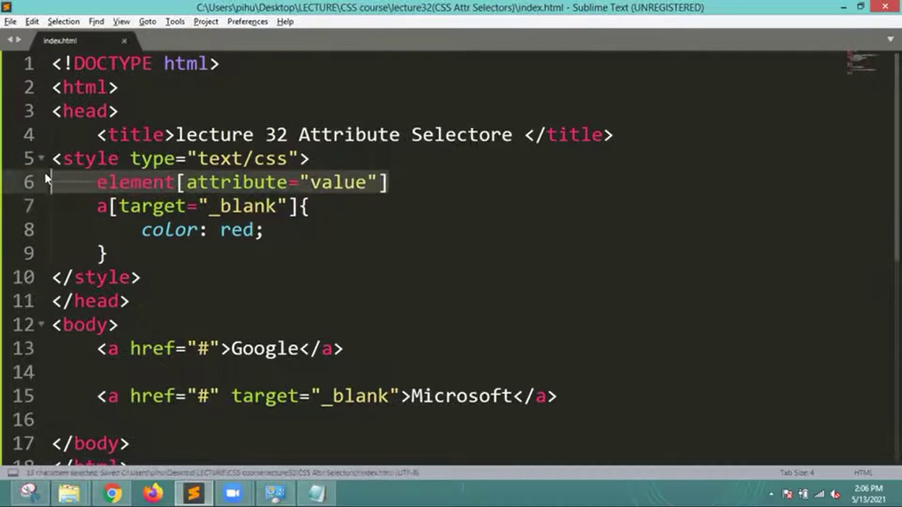
left_click(108, 191)
left_click_drag(97, 182, 395, 182)
key("ctrl+x")
Step: Paste element[attribute="value"] above <style> as an HTML comment and save
left_click(55, 158)
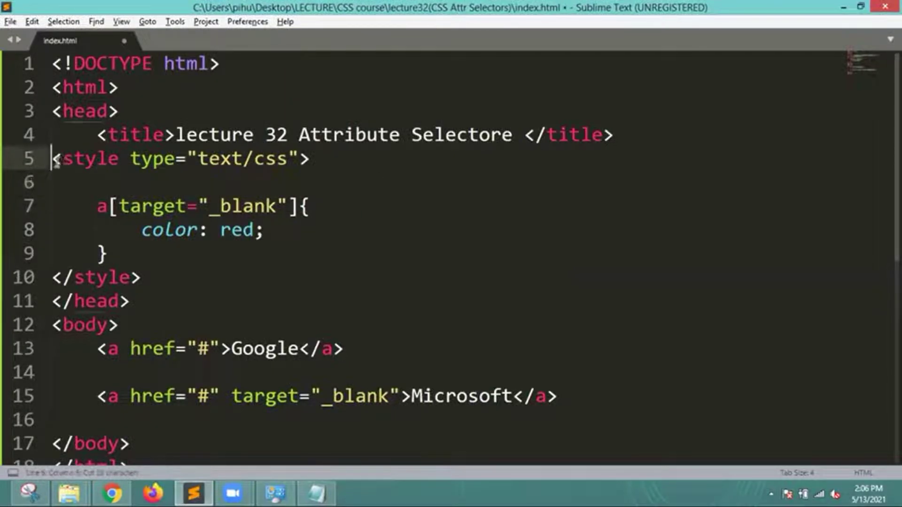
type("4")
key("BackSpace")
key("Return")
key("Up")
key("ctrl+v")
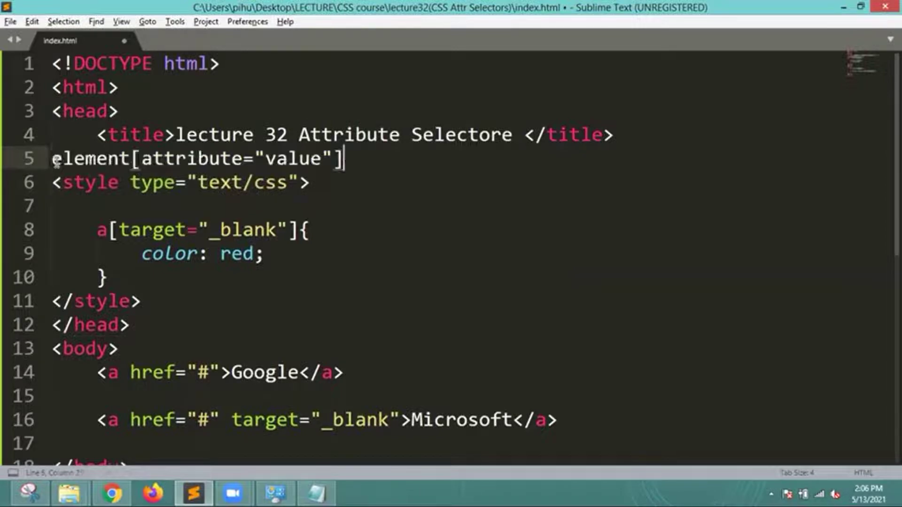
key("shift+Up")
key("ctrl+shift+slash")
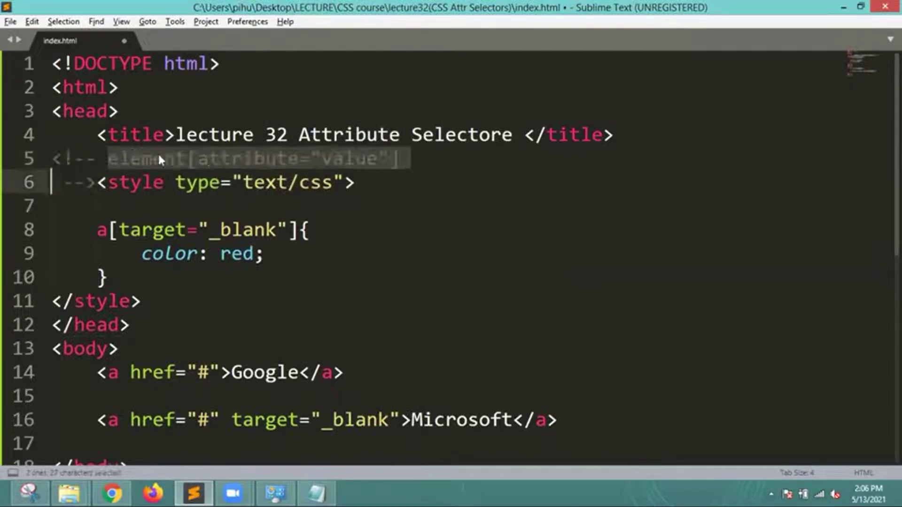
key("ctrl+s")
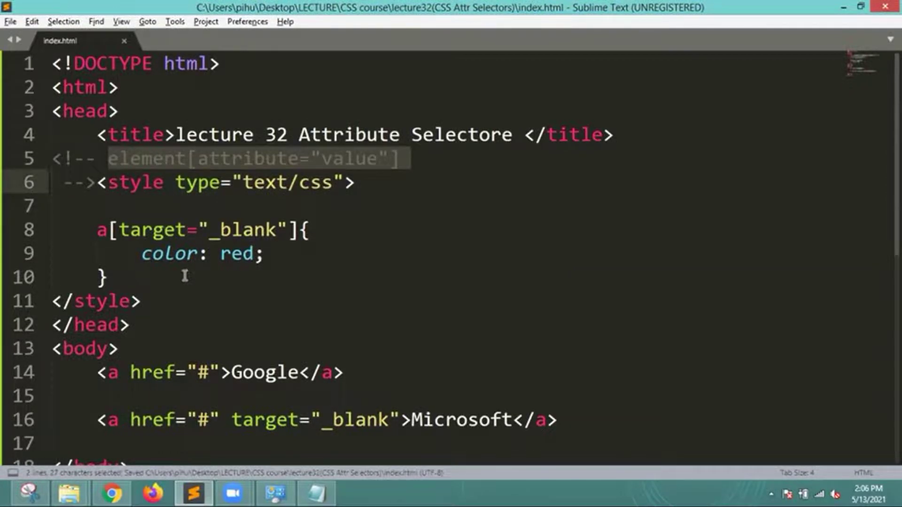